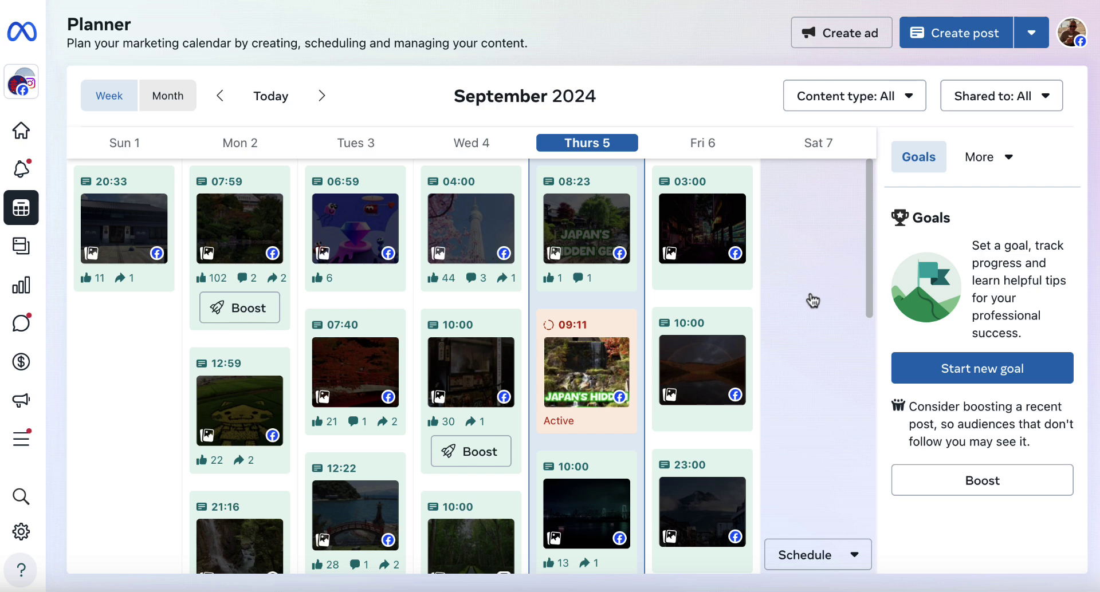
- Start a scheduled post for 7 September posting only to Japan Insider Secrets, not Instagram
left_click(852, 558)
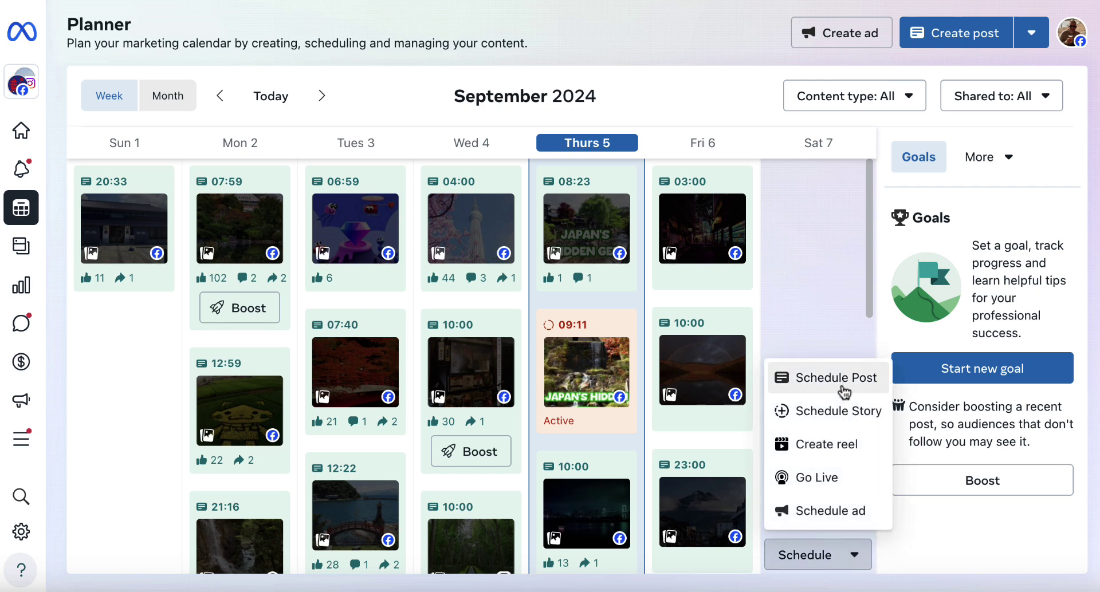
left_click(843, 391)
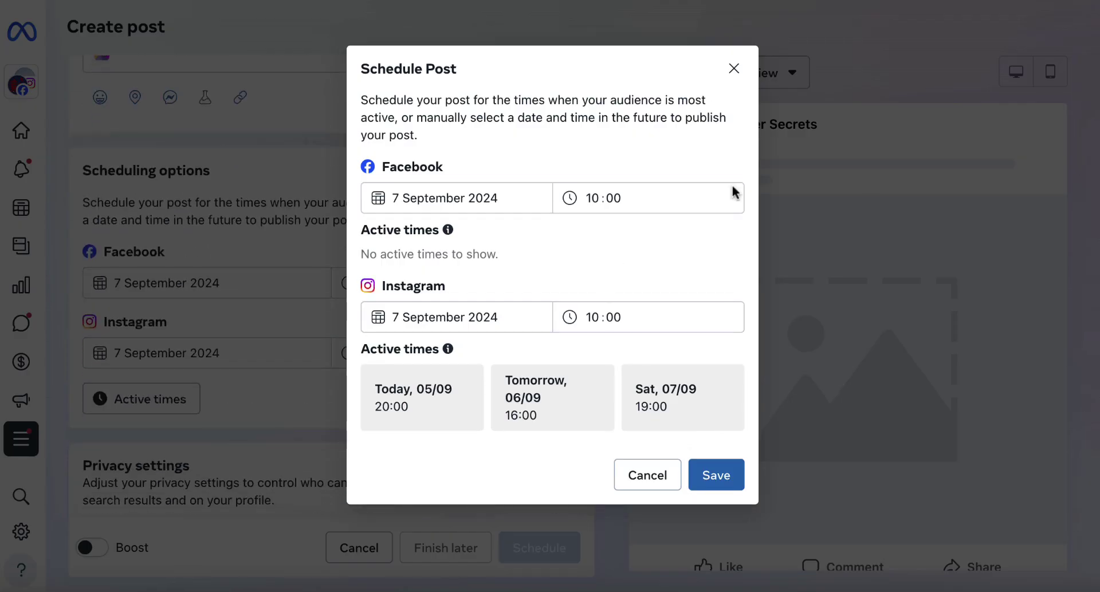
left_click(734, 68)
scroll(344, 143, "up", 2)
scroll(343, 144, "up", 5)
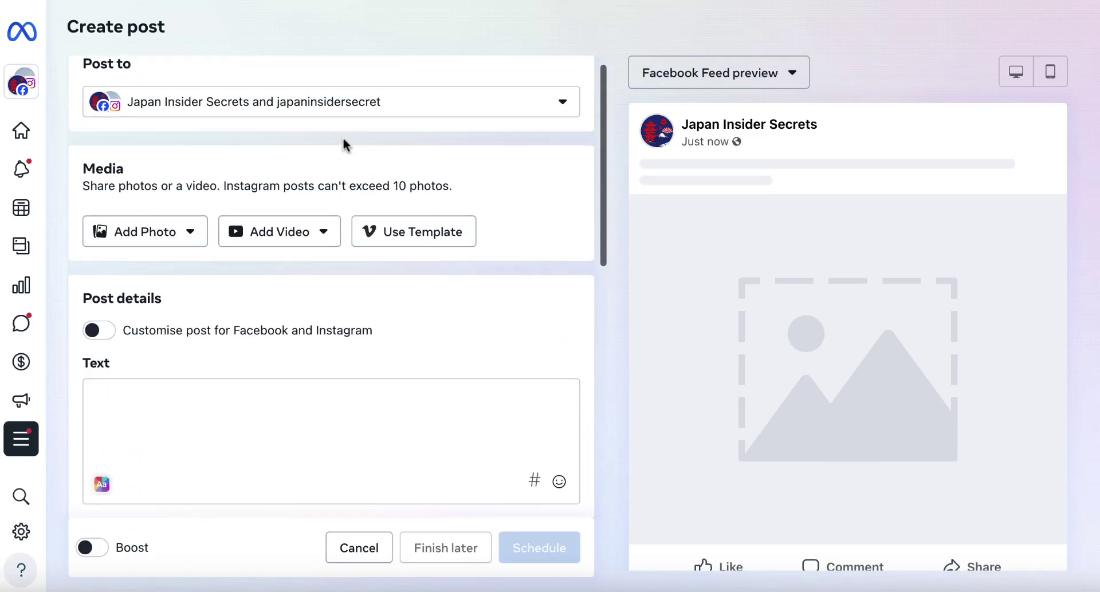
left_click(344, 108)
left_click(103, 210)
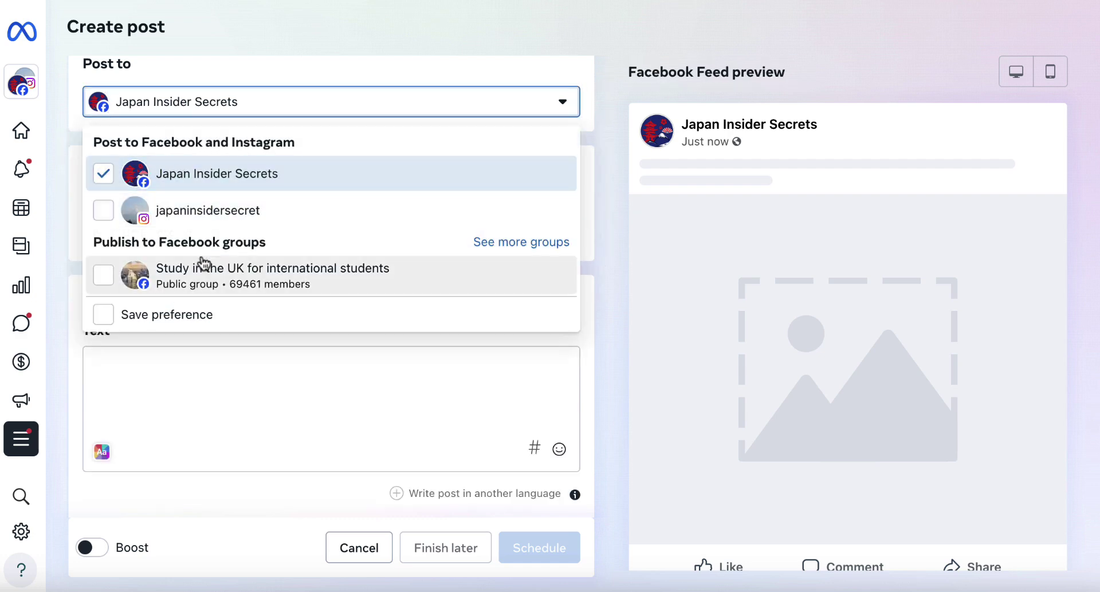
left_click(351, 361)
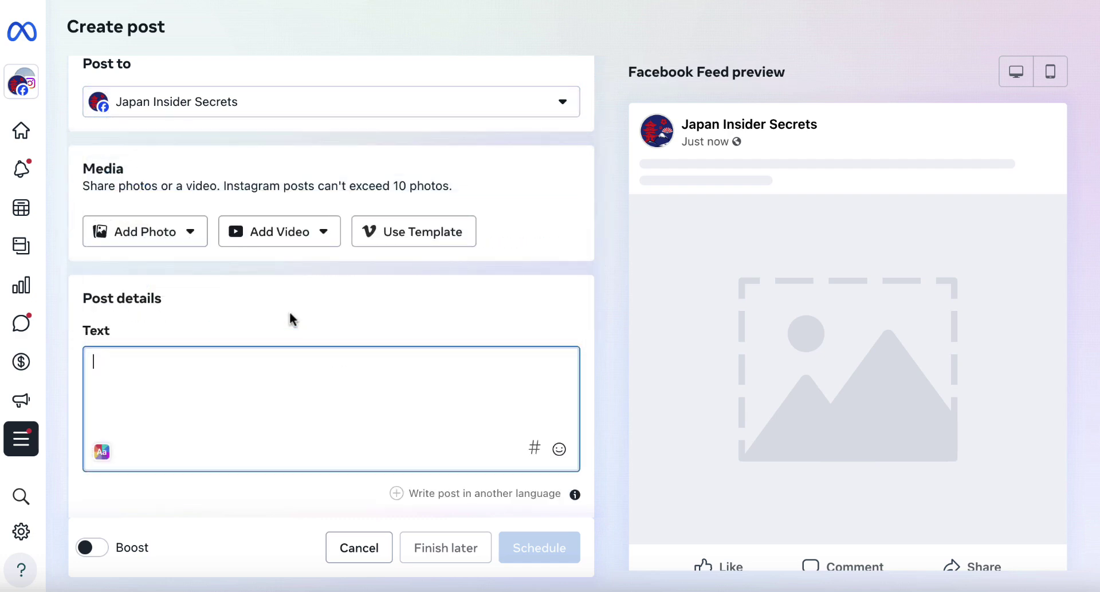
- Attach North-shore-1.jpg from the desktop to the post
left_click(166, 239)
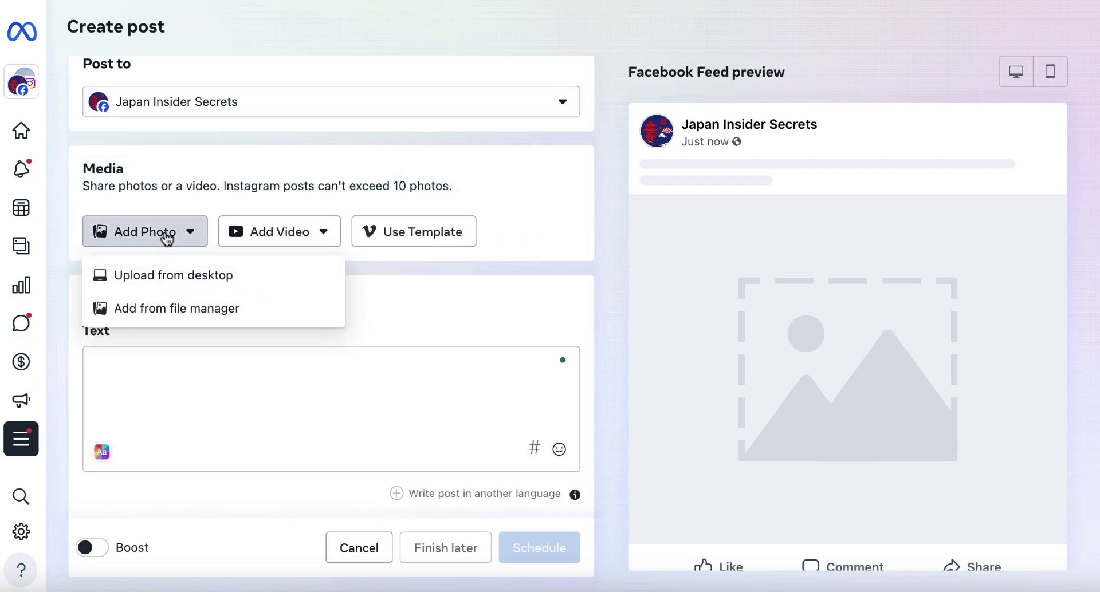
left_click(175, 280)
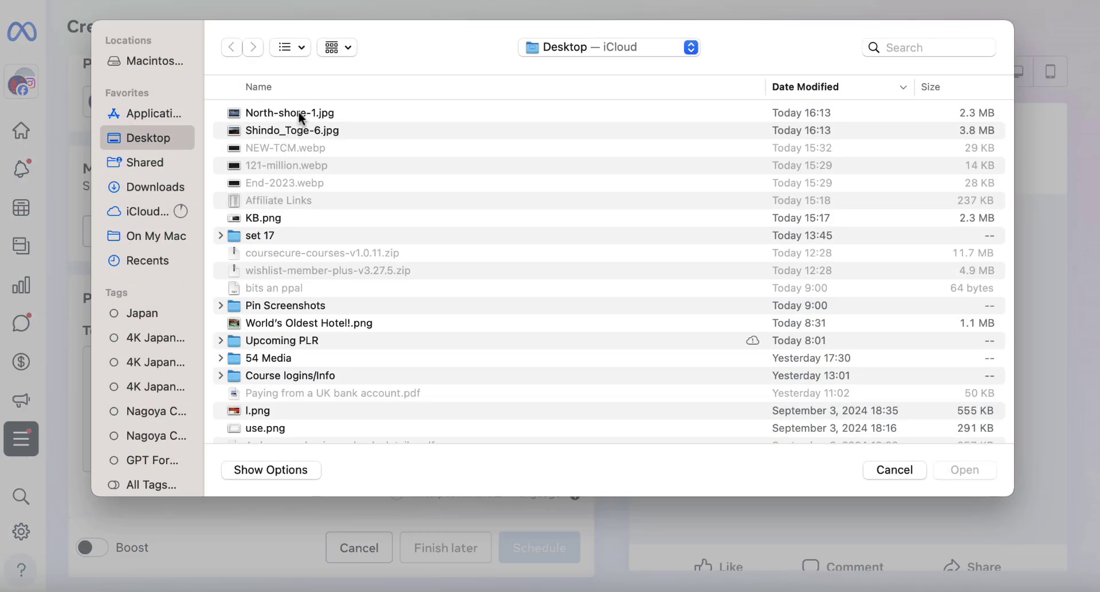
double_click(298, 112)
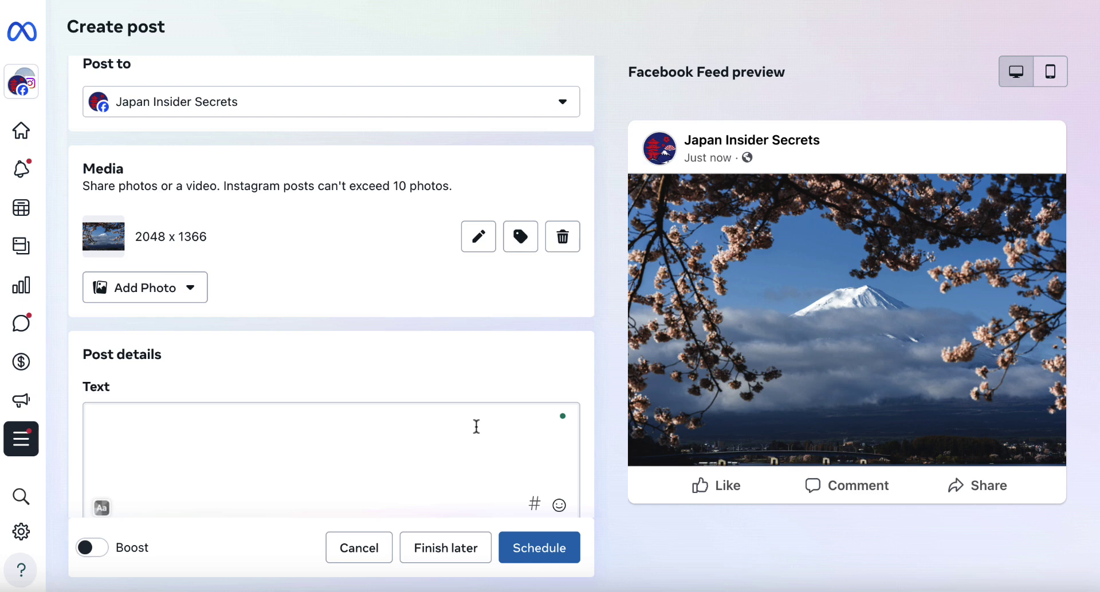
- Remove the photo and add the pasted Tokyo-to-Mt-Fuji day-trip article URL as a link
left_click(563, 245)
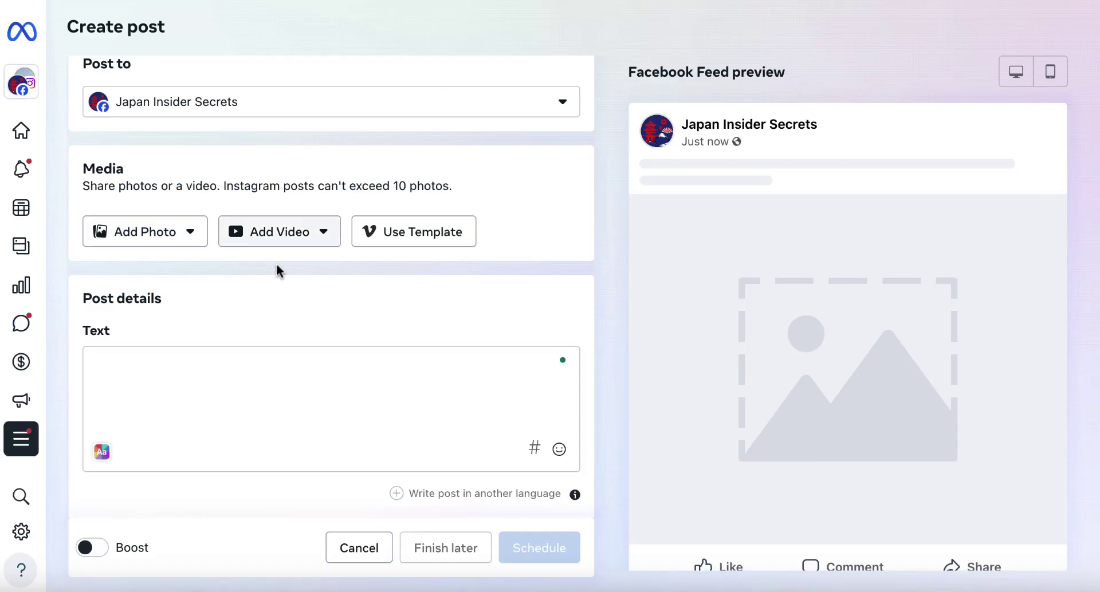
left_click(292, 437)
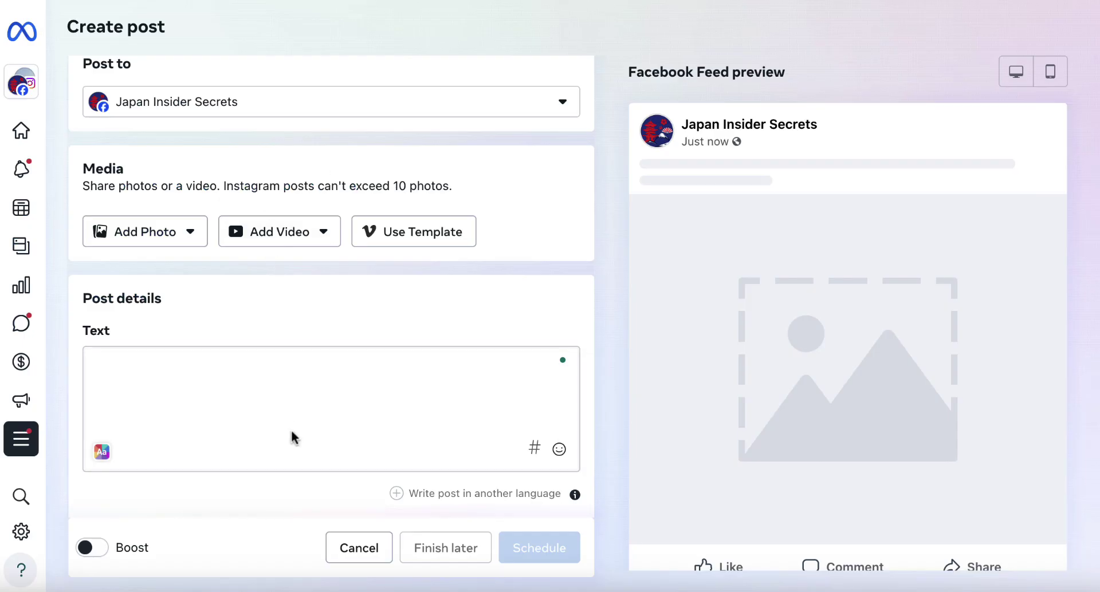
scroll(292, 437, "down", 2)
left_click(240, 467)
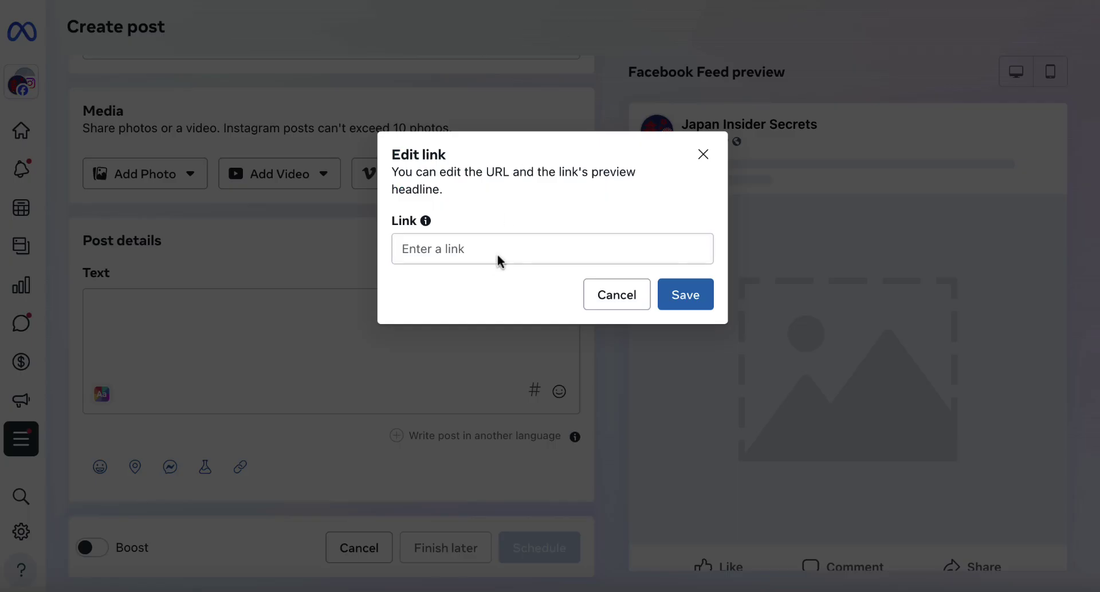
left_click(485, 248)
type("https://japaninsidersecrets.com/tokyo-to-mt-fuji-day-trip/")
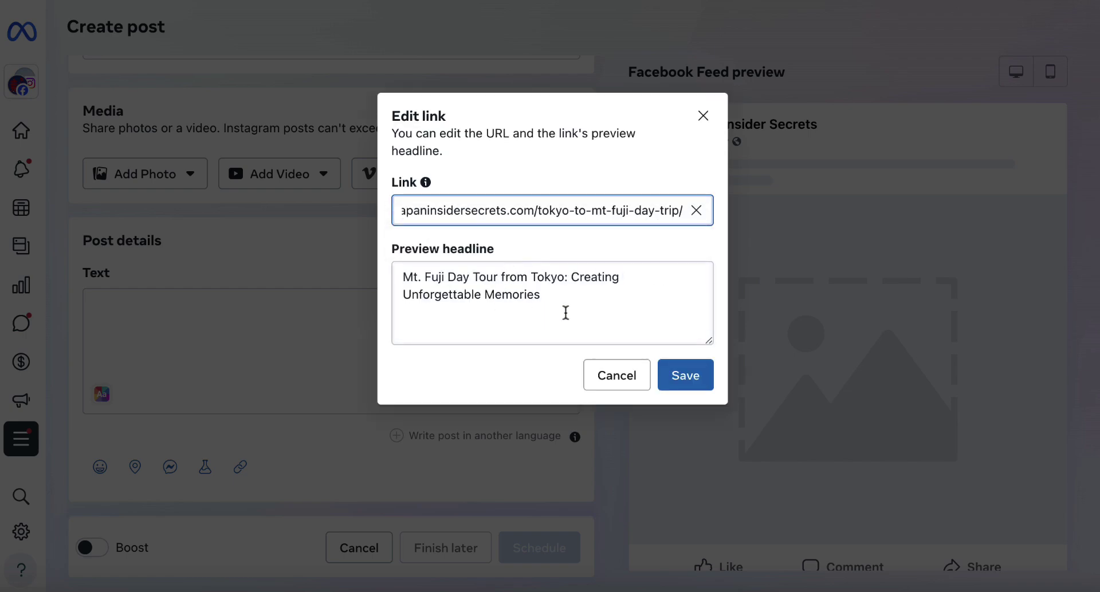
left_click(678, 379)
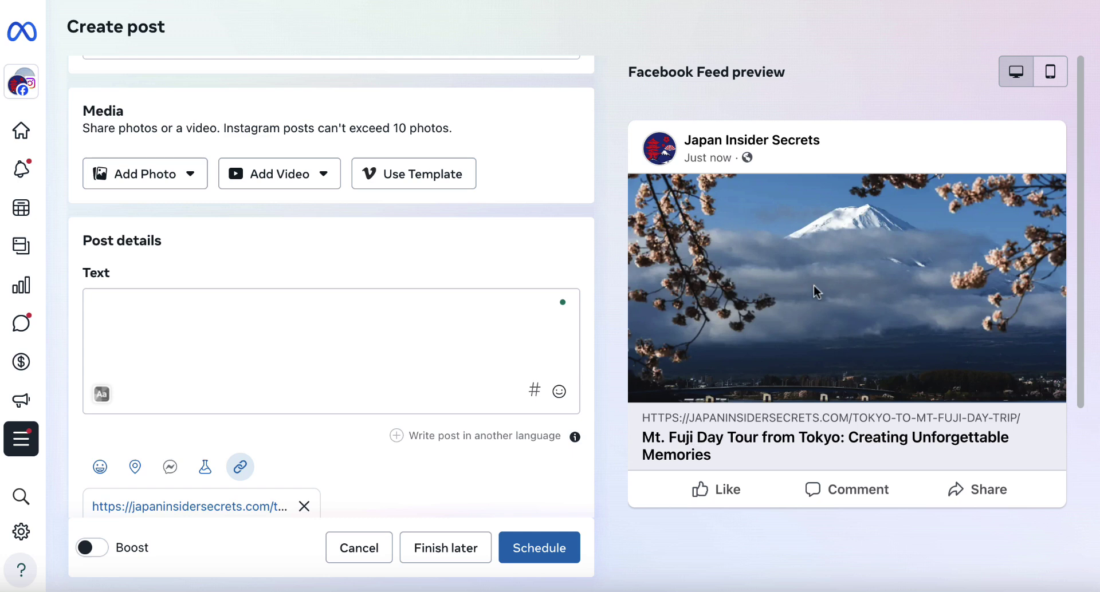
- Replace the link attachment with the North-shore-1.jpg photo uploaded from the desktop
left_click(304, 506)
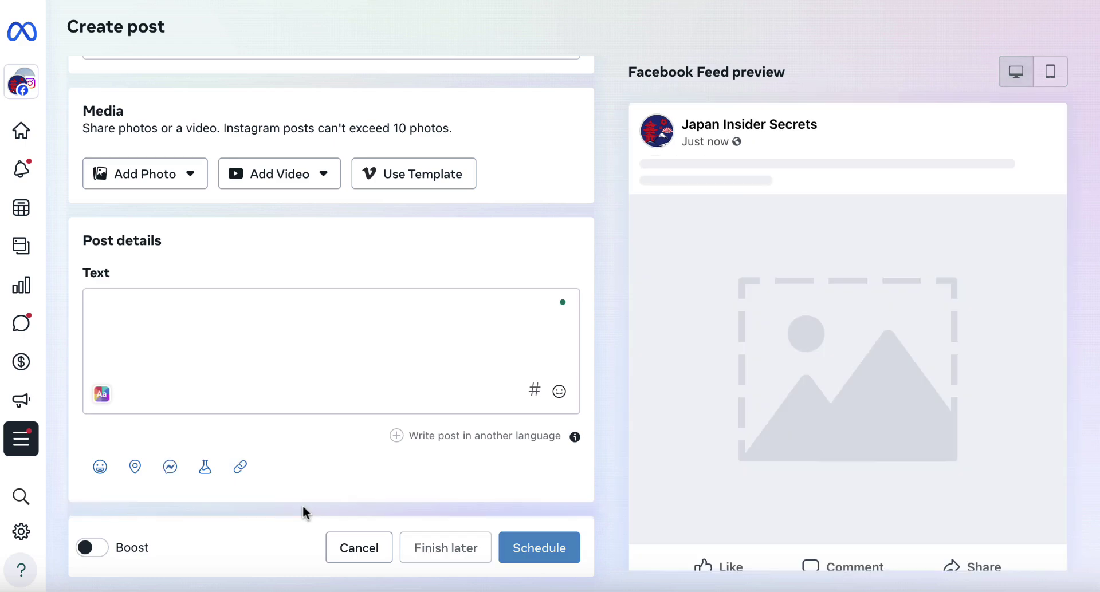
left_click(157, 188)
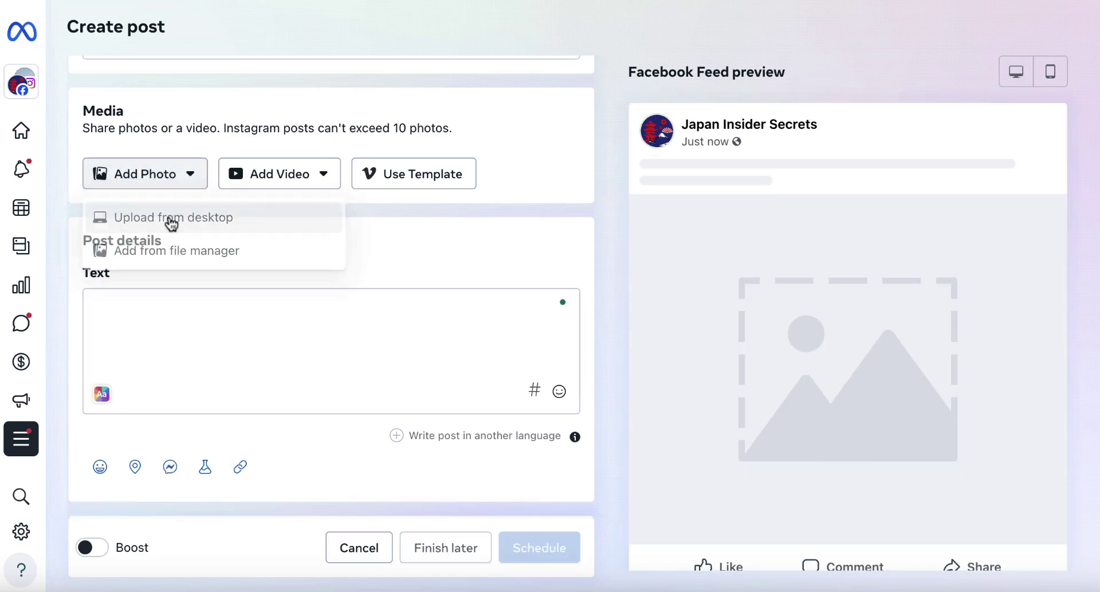
left_click(170, 221)
left_click(299, 113)
double_click(299, 113)
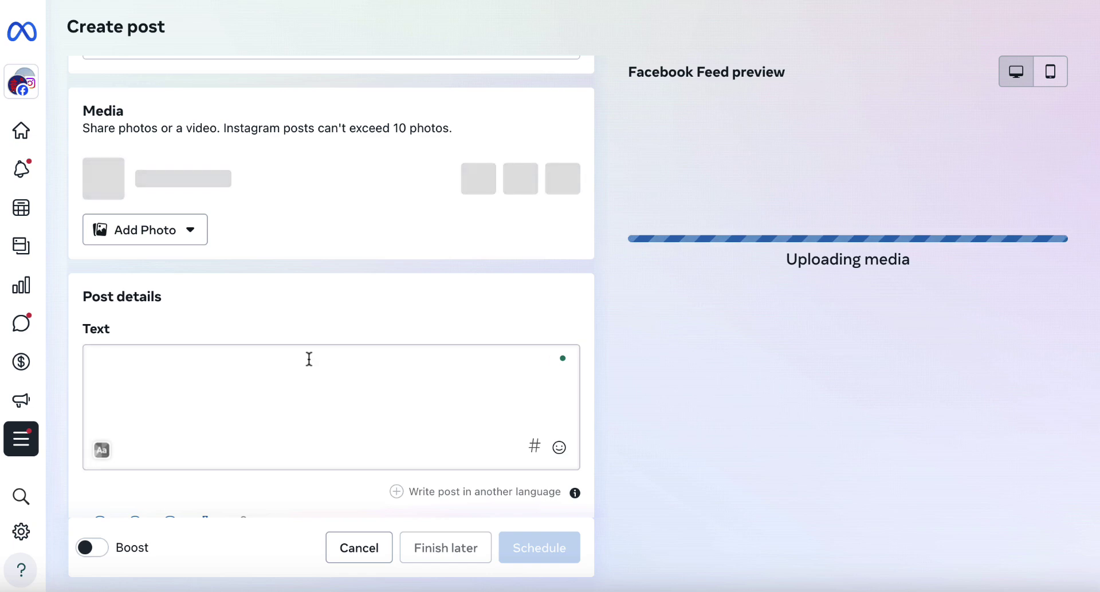
- Caption the post 'Mt. Fuji' and schedule it
left_click(265, 376)
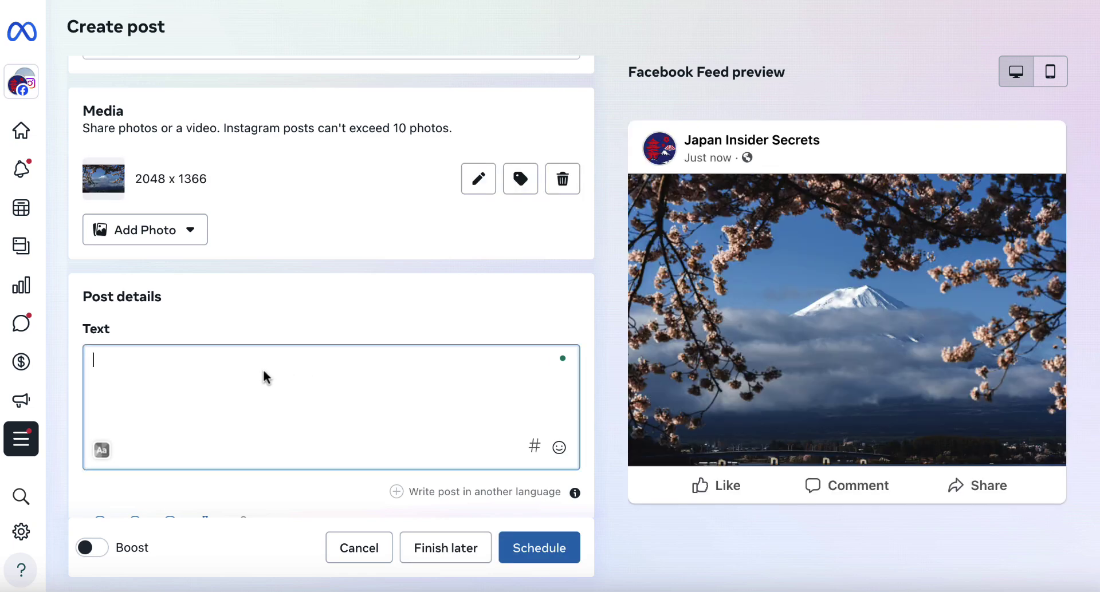
type("Mt. Fuji")
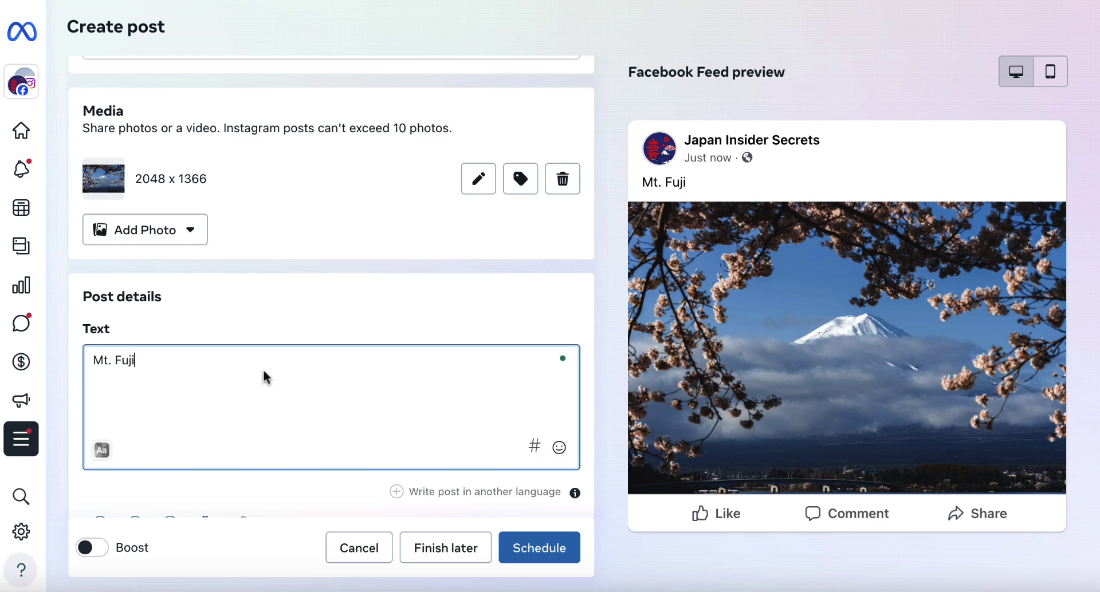
left_click(544, 555)
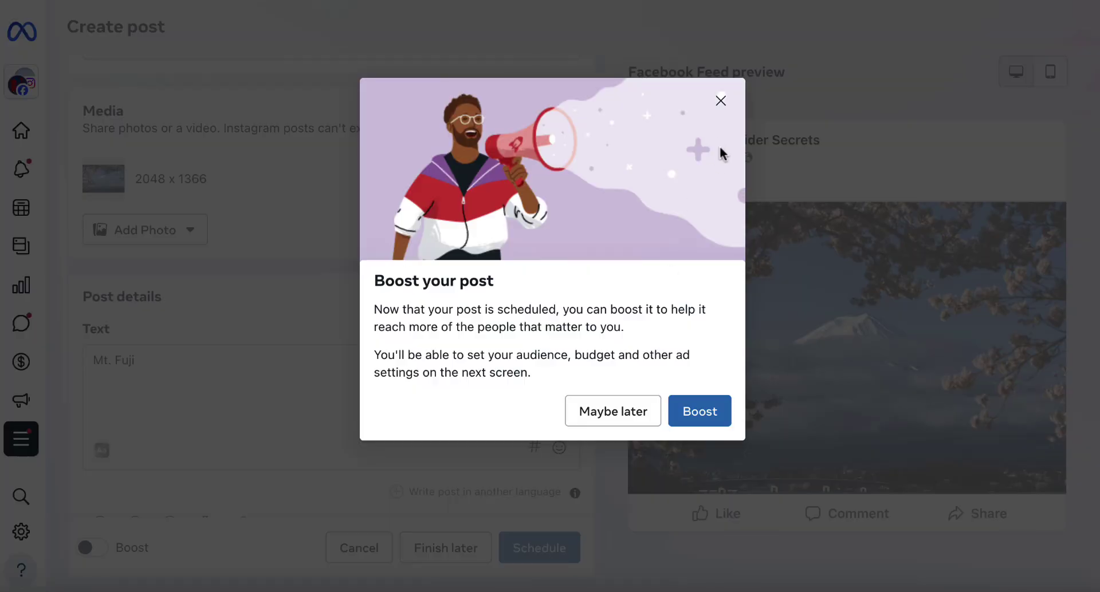
- Dismiss the boost offer and open the Sat 7 10:00 post's photo in the viewer
left_click(719, 101)
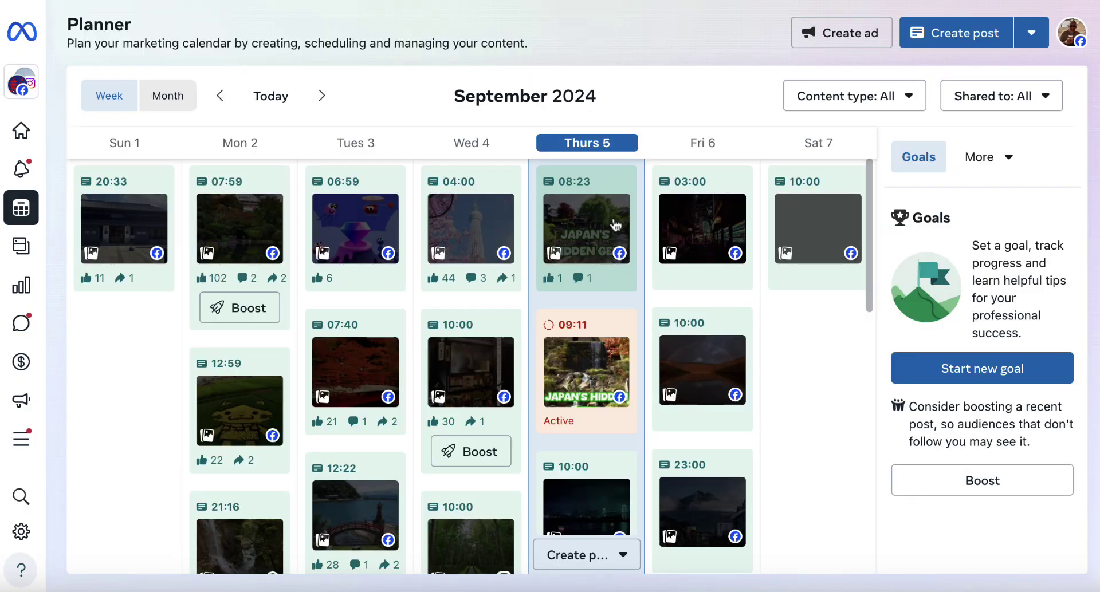
left_click(813, 234)
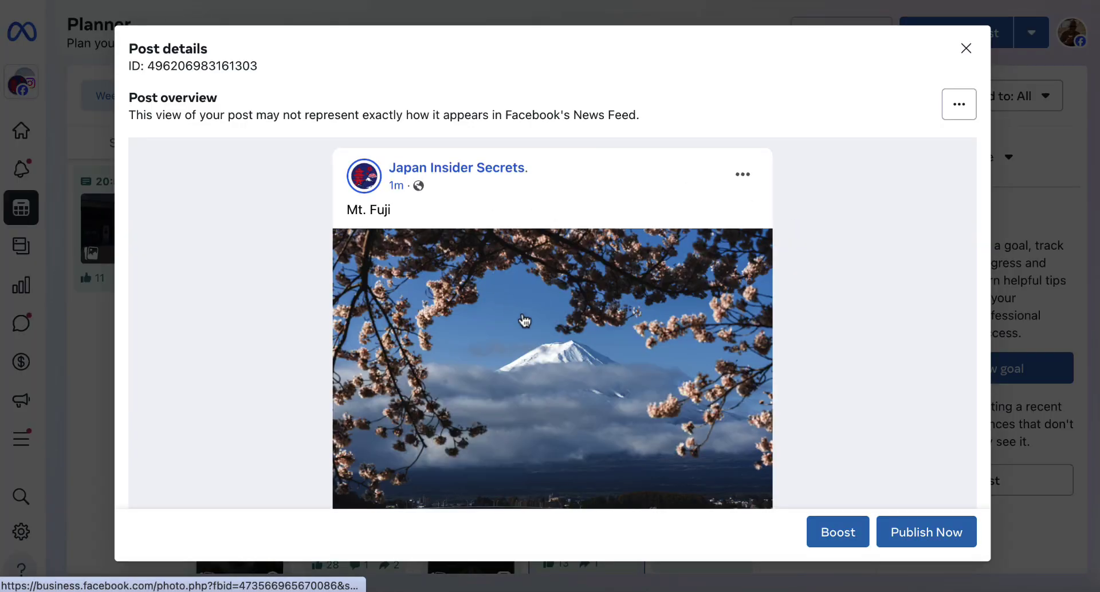
scroll(523, 320, "down", 1)
left_click(523, 319)
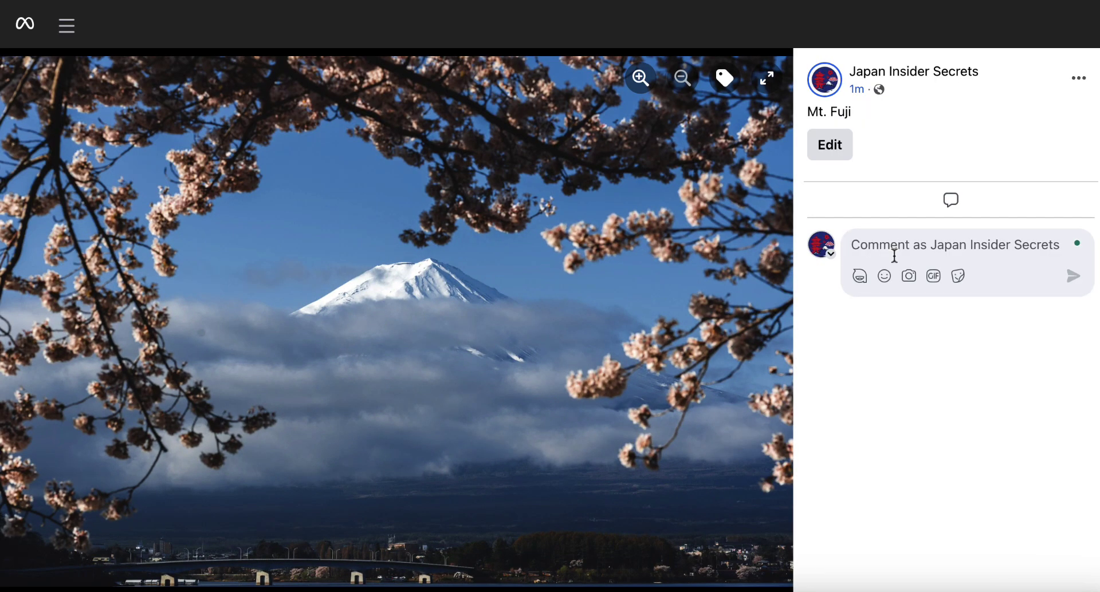
- Post the pasted blog article URL as a comment, then return to the Planner
left_click(894, 256)
type("https://japaninsidersecrets.com/tokyo-to-mt-fuji-day-trip/")
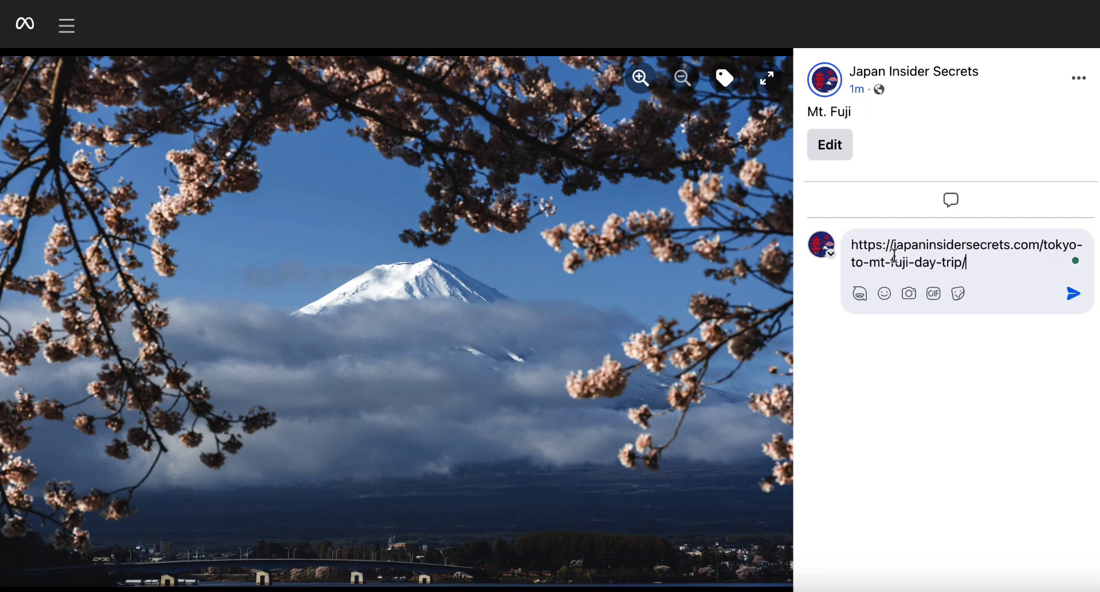
left_click(1072, 296)
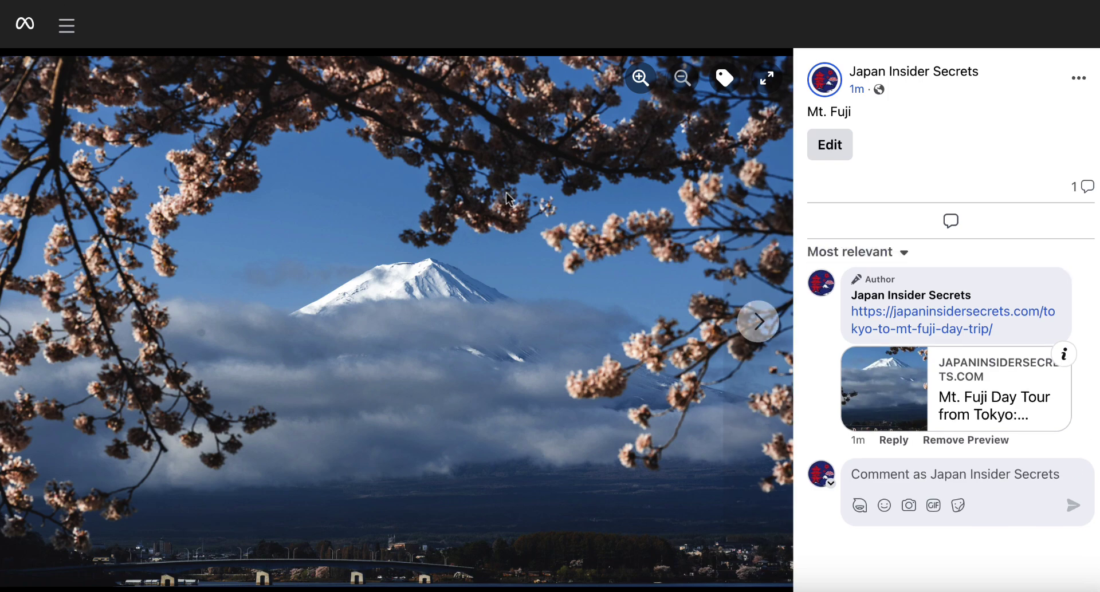
key("alt+Left")
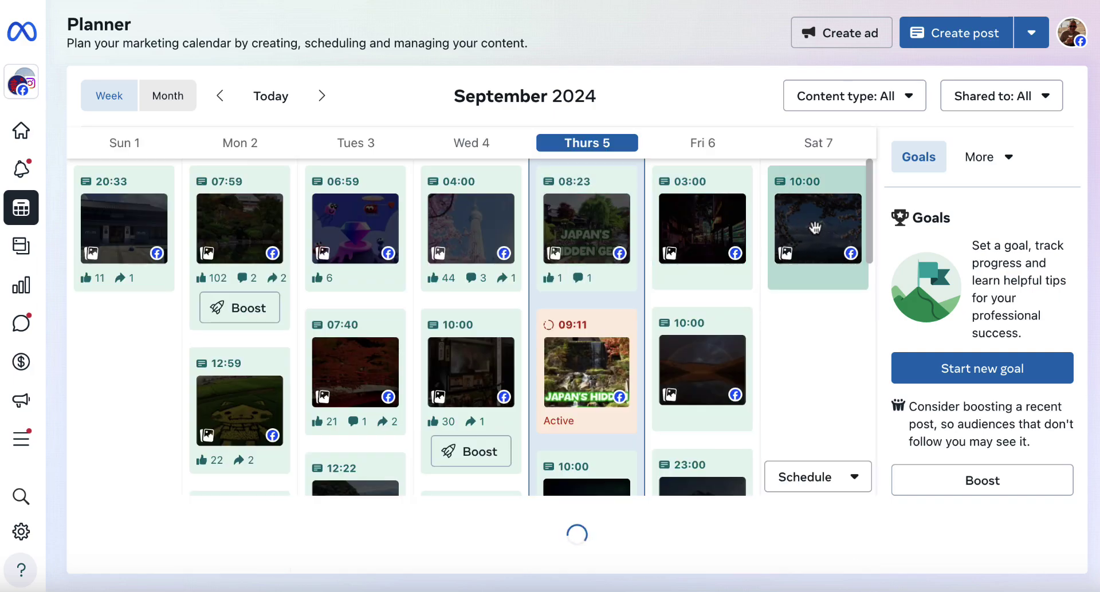
- Open the Sat 7 Mt. Fuji post's details and view its comments to confirm the link
left_click(815, 228)
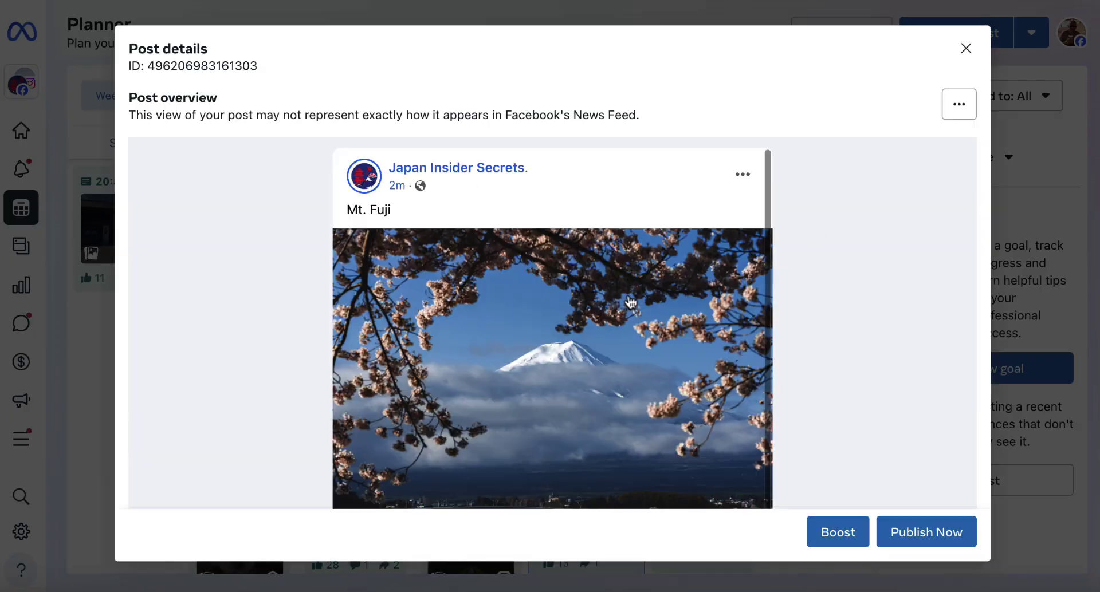
scroll(630, 302, "down", 2)
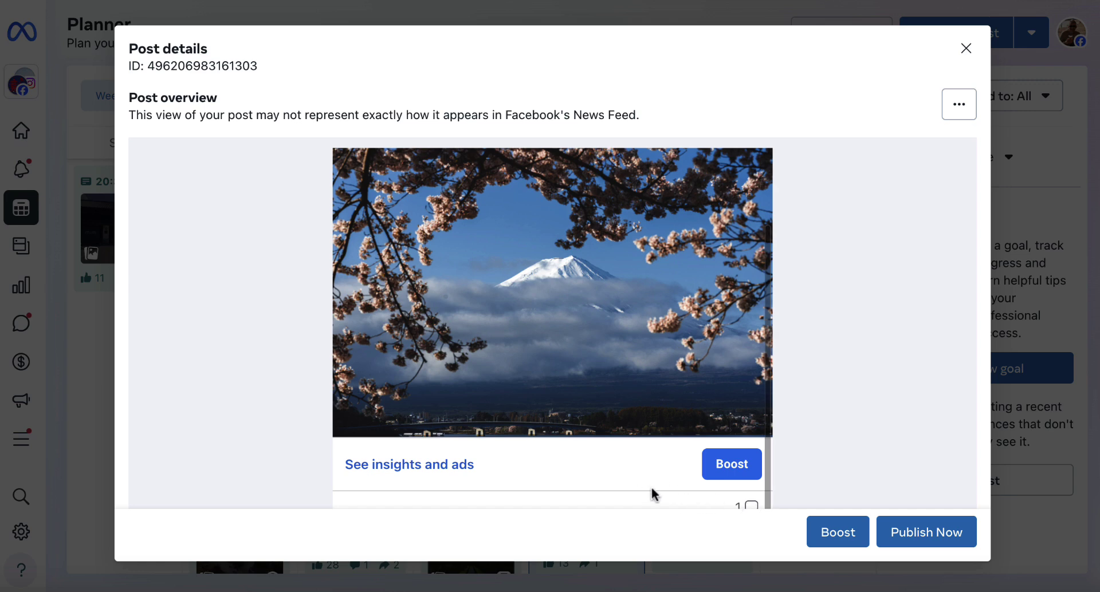
scroll(744, 507, "up", 2)
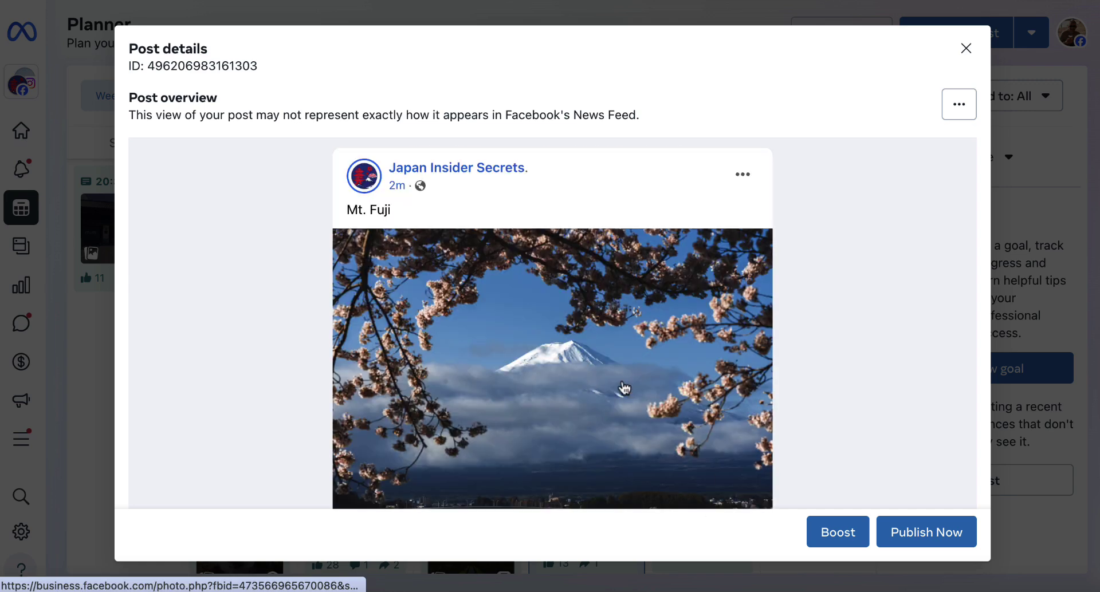
scroll(624, 388, "down", 3)
left_click(536, 447)
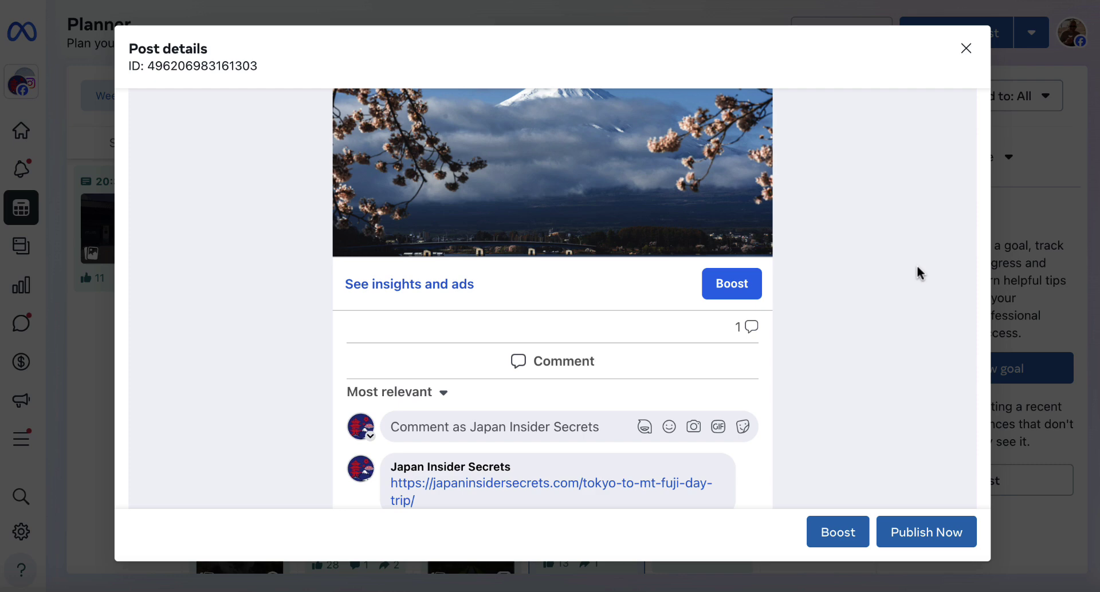
scroll(917, 266, "up", 3)
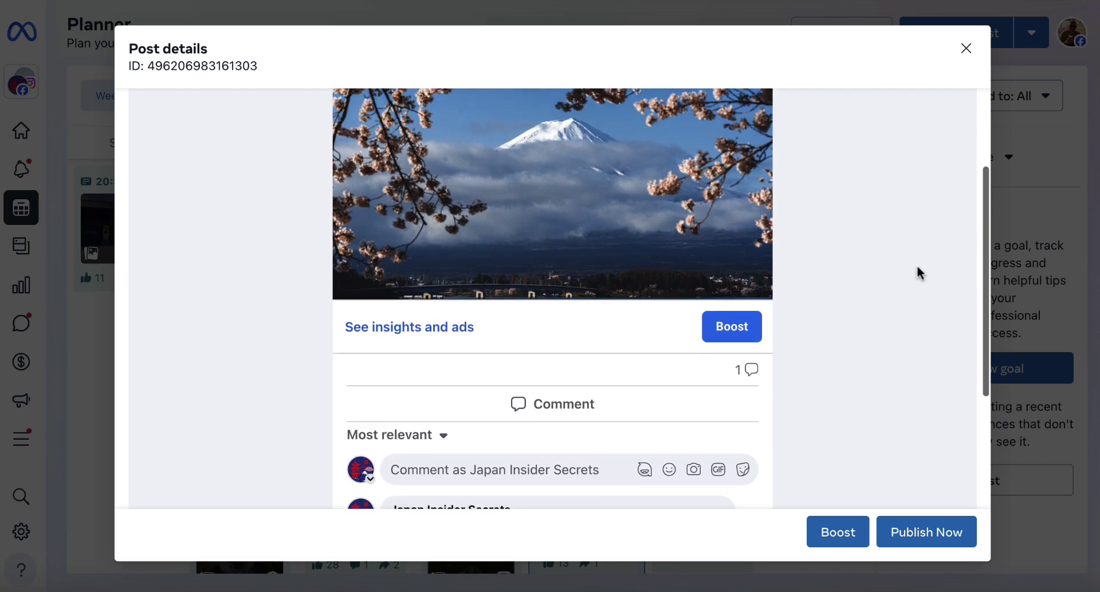
scroll(917, 266, "up", 1)
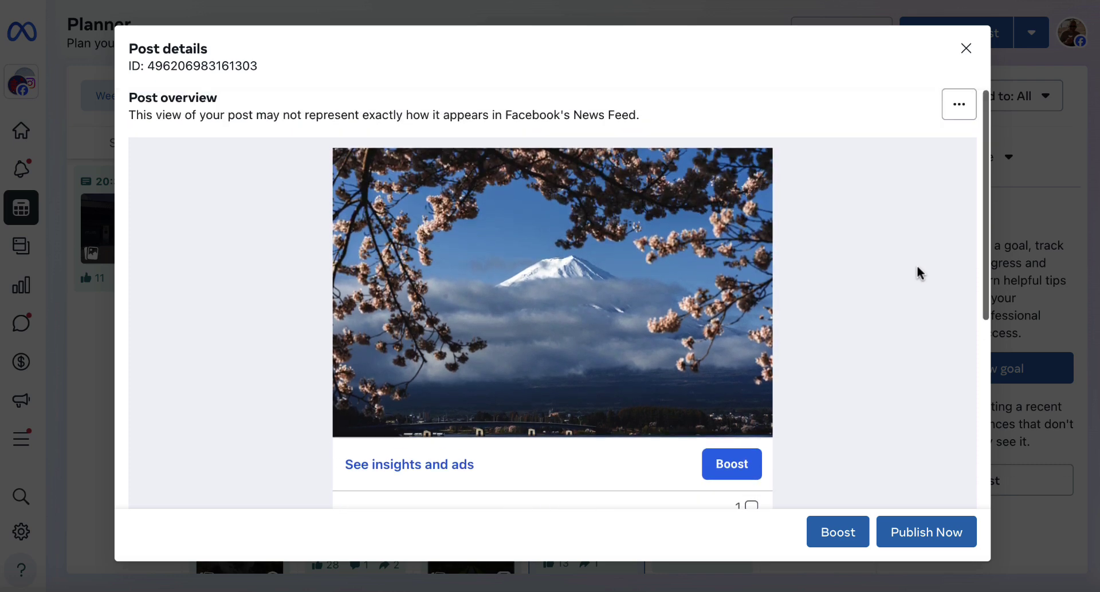